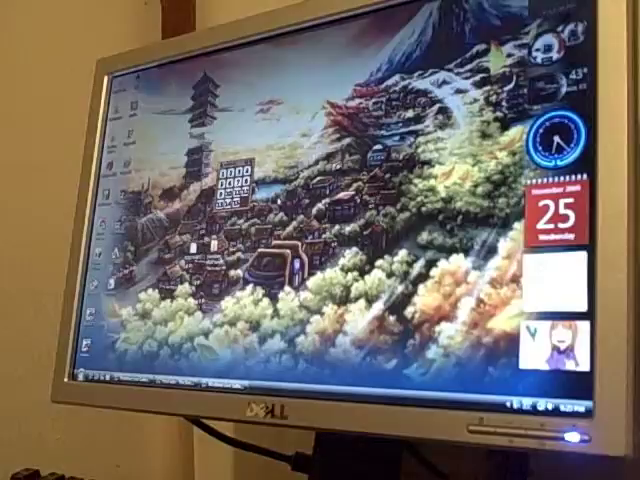
Bring up the desktop context menu twice, dismissing it each time.
right_click(260, 193)
left_click(230, 300)
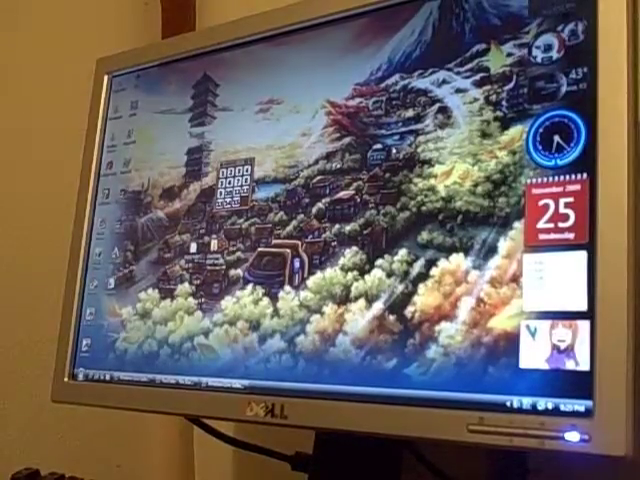
right_click(392, 136)
key("Escape")
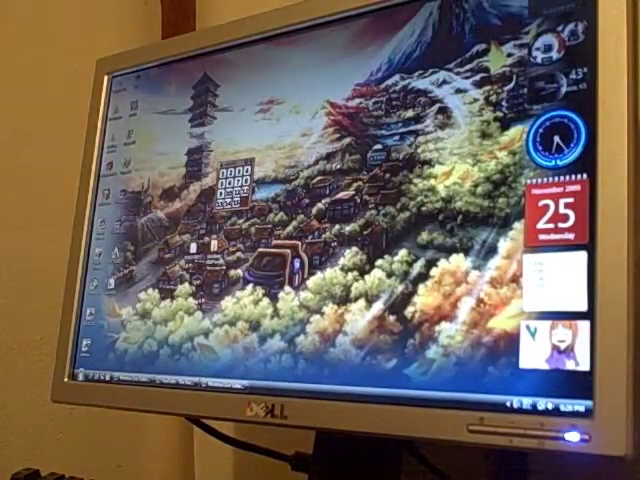
Preview a few backgrounds, then apply the brick-wall blue graffiti picture as wallpaper.
right_click(318, 143)
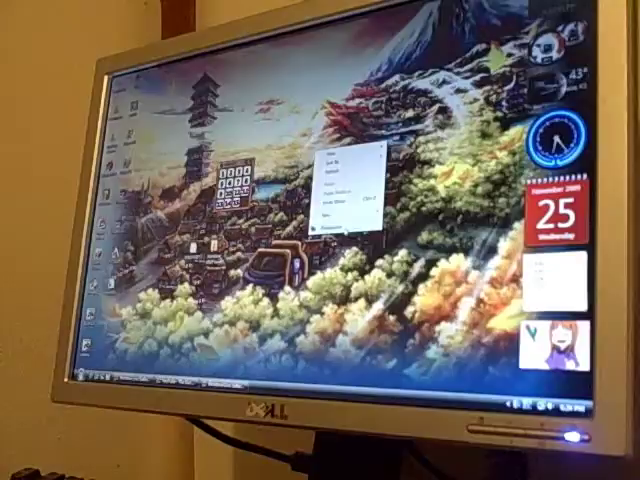
left_click(330, 228)
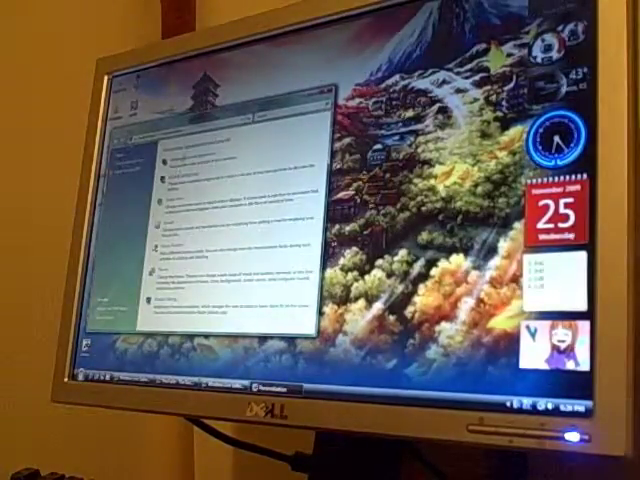
left_click(190, 178)
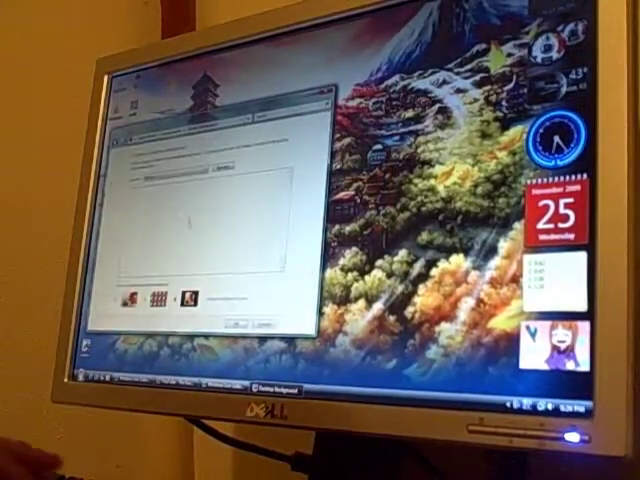
left_click(200, 215)
scroll(200, 225, "down", 3)
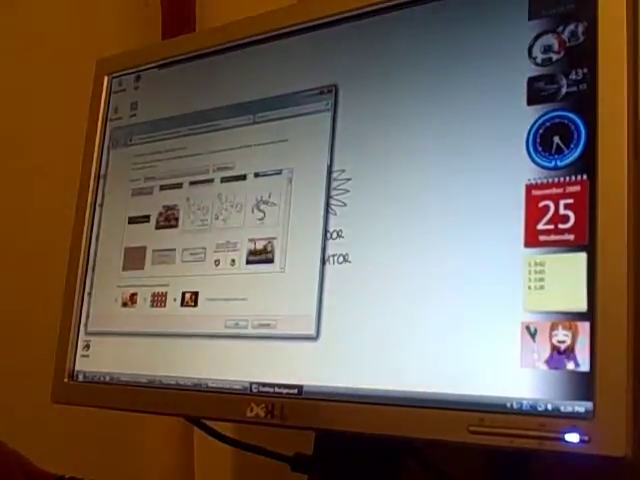
left_click(165, 240)
left_click(230, 195)
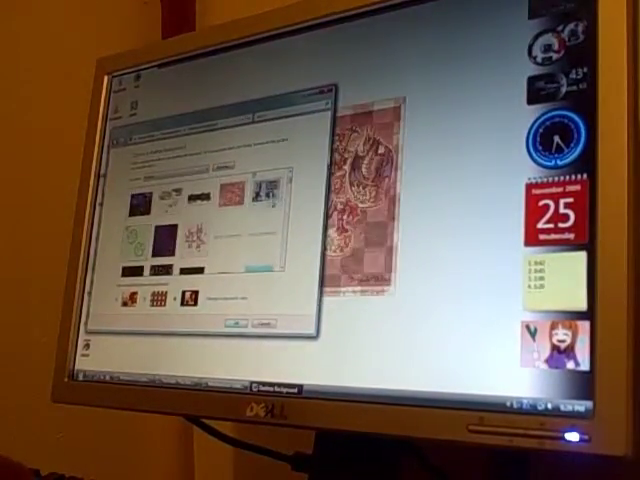
scroll(200, 225, "down", 3)
scroll(200, 225, "down", 3)
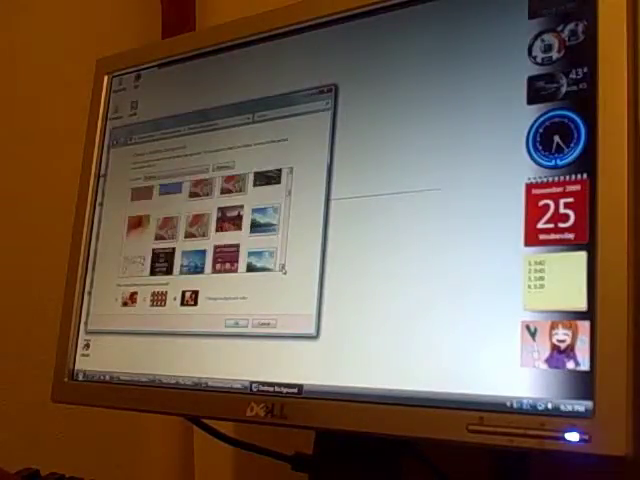
scroll(210, 225, "down", 2)
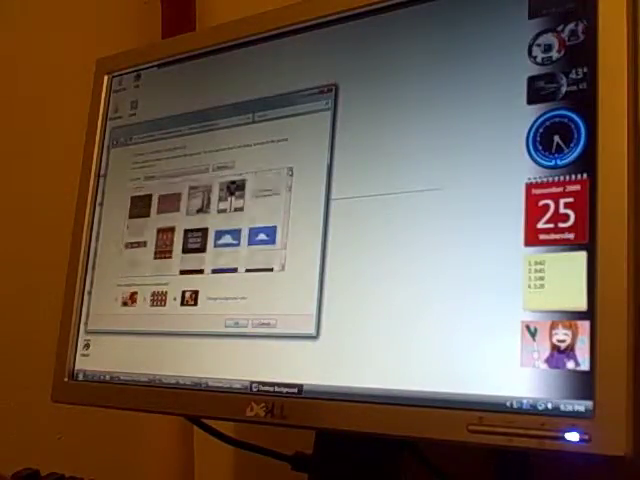
left_click(237, 180)
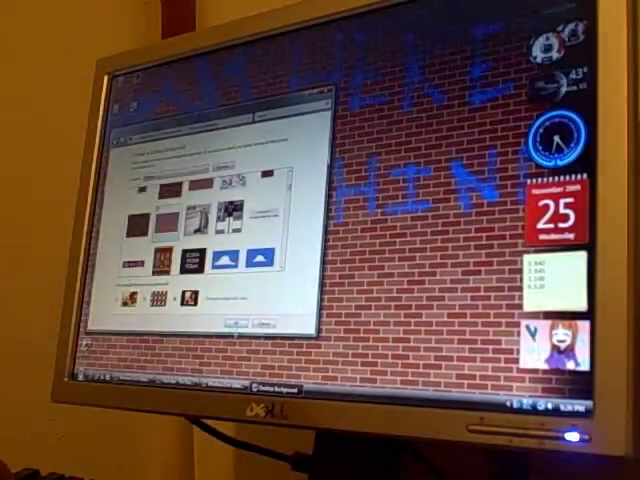
left_click(237, 323)
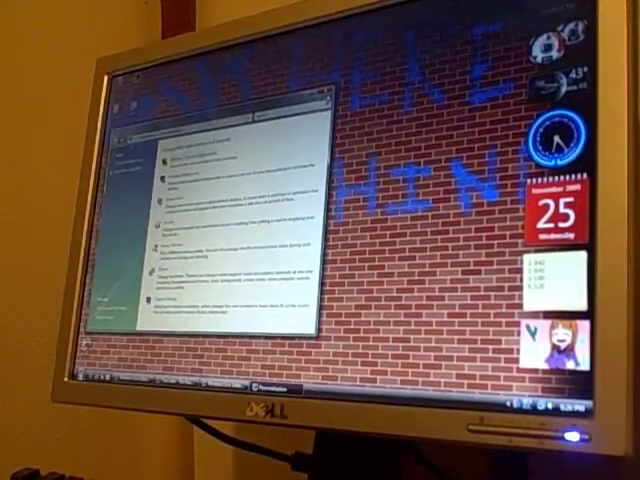
Close Personalization and open the brick-wall graffiti picture in Paint.
left_click(326, 96)
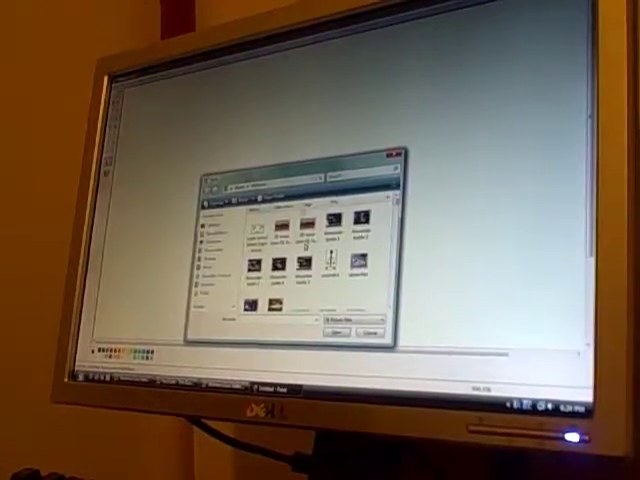
scroll(306, 245, "down", 3)
scroll(306, 245, "down", 3)
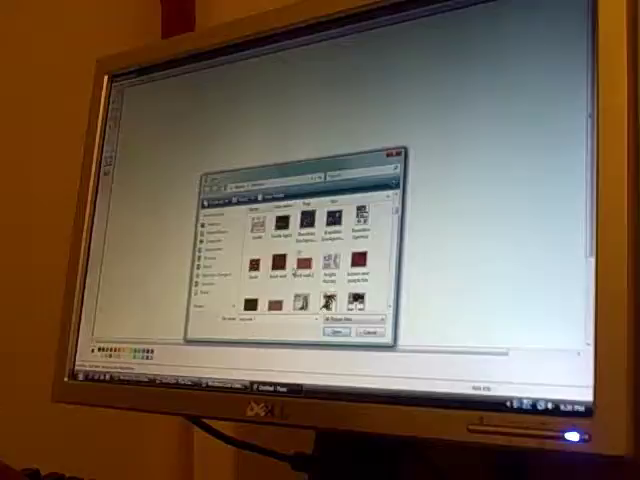
scroll(290, 265, "down", 3)
double_click(283, 253)
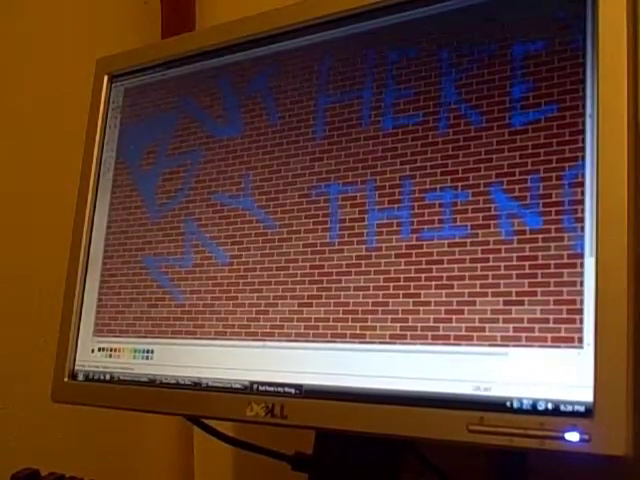
key("ctrl+Page_Down")
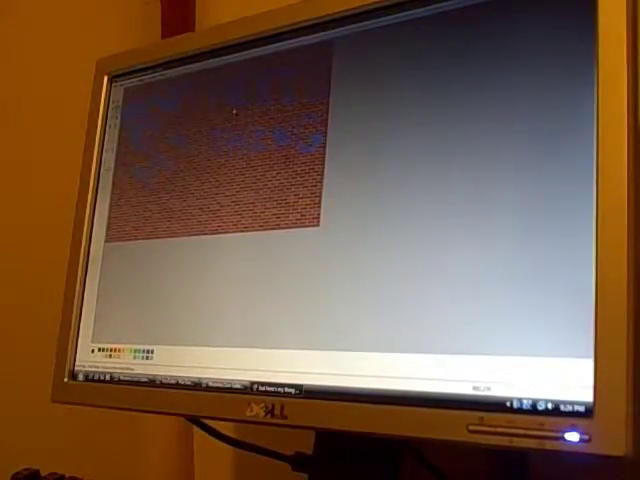
key("ctrl+Page_Up")
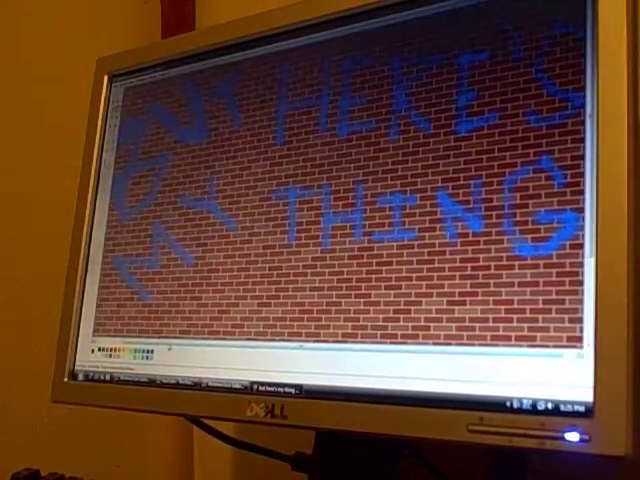
scroll(340, 200, "left", 3)
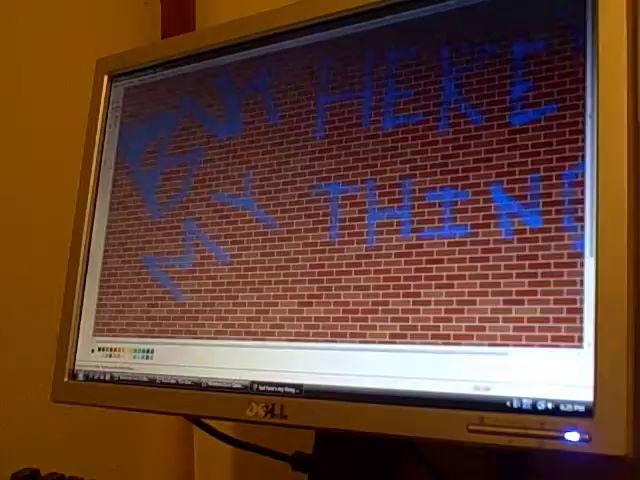
scroll(340, 200, "down", 3)
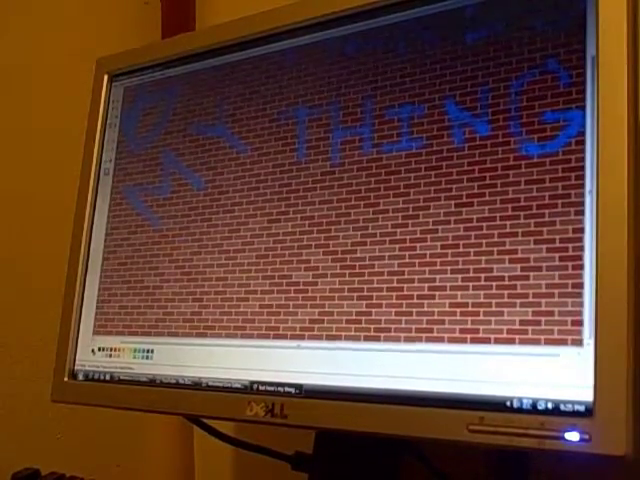
Zoom out to see the whole brick-wall picture.
key("ctrl+minus")
key("ctrl+minus")
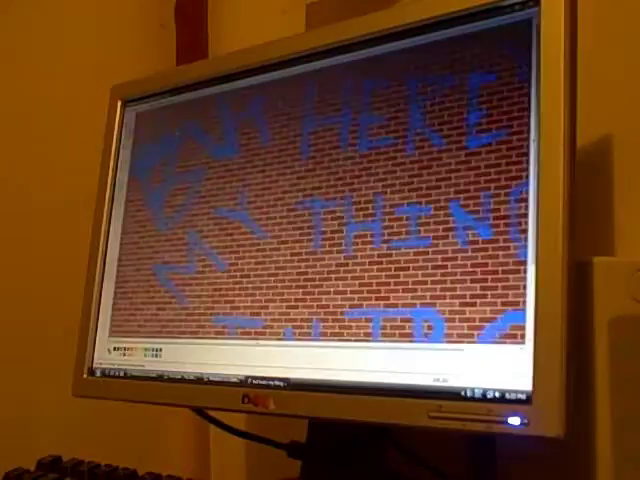
scroll(320, 200, "down", 3)
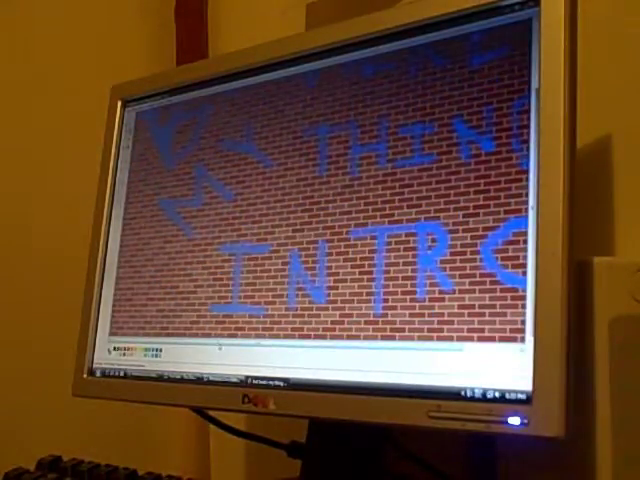
scroll(320, 200, "right", 3)
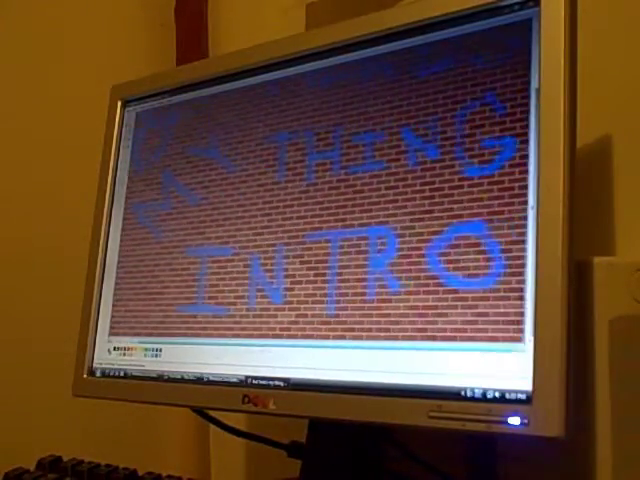
scroll(320, 200, "left", 3)
scroll(320, 200, "right", 3)
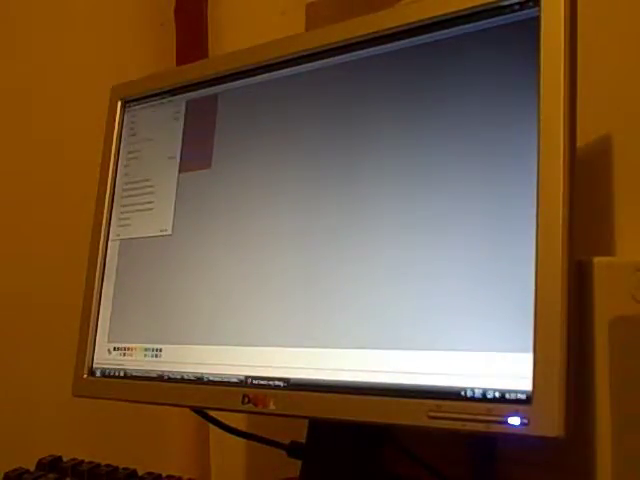
Save the edited brick-wall graffiti picture.
left_click(140, 130)
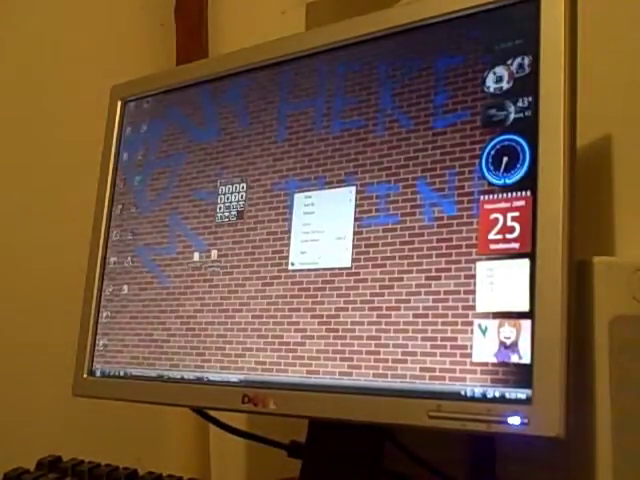
Apply the updated INTRO graffiti picture as wallpaper and close Personalization.
left_click(310, 250)
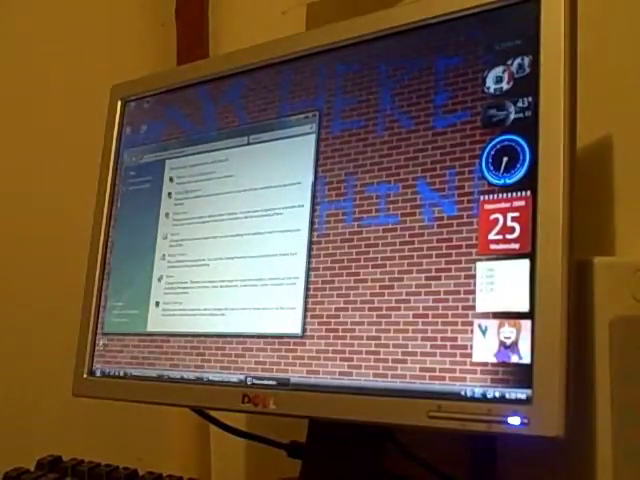
left_click(185, 190)
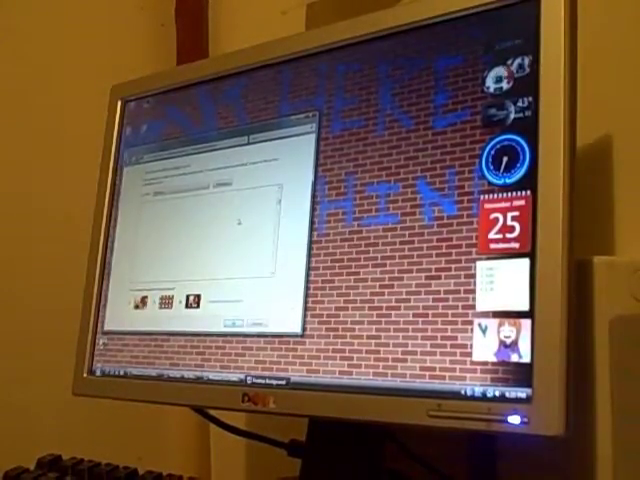
left_click(255, 260)
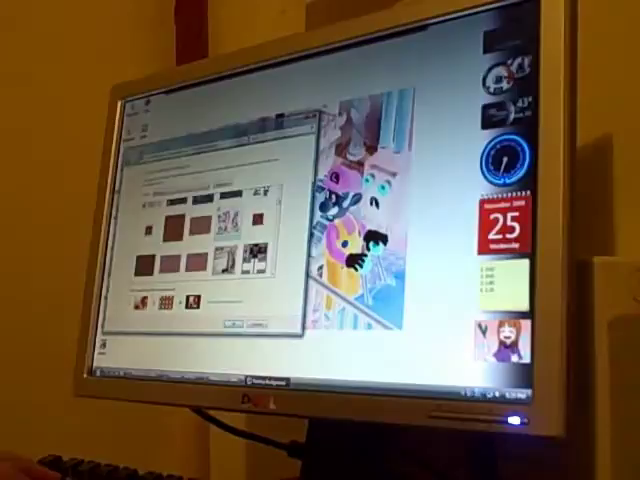
scroll(200, 240, "down", 3)
left_click(150, 215)
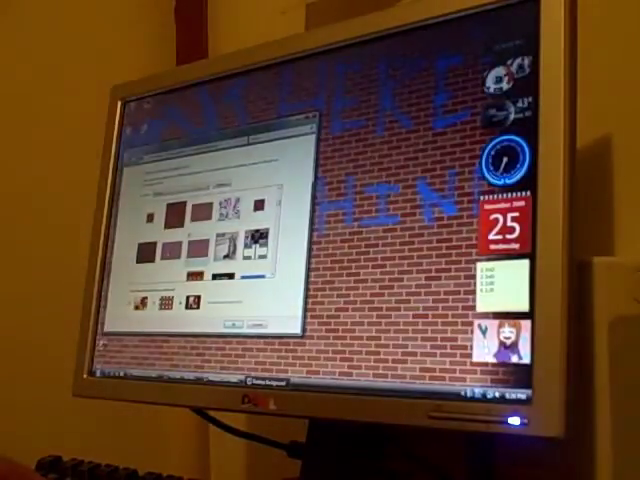
left_click(175, 250)
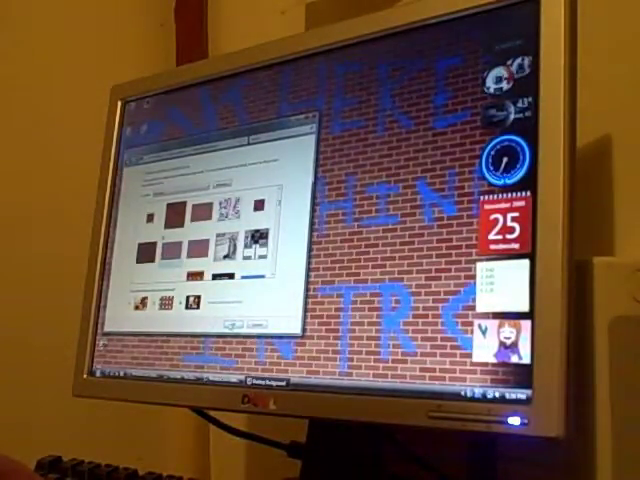
left_click(235, 325)
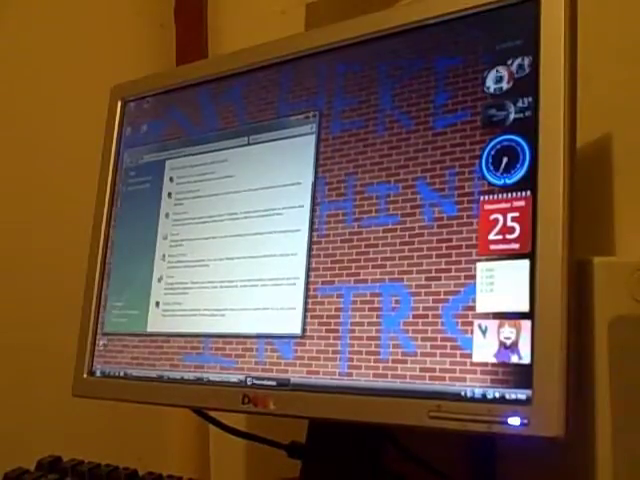
left_click(305, 122)
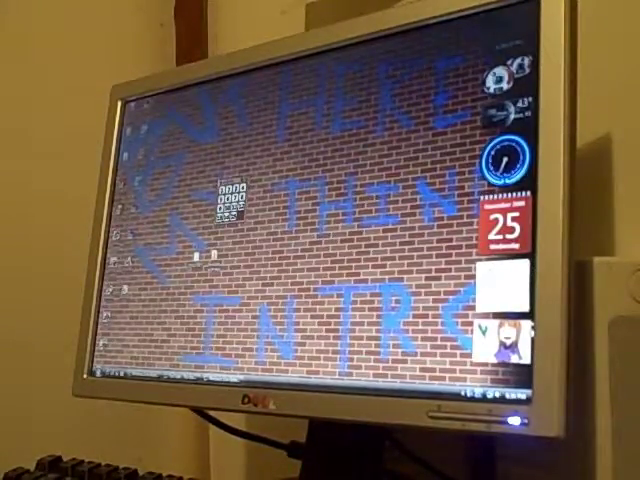
Drag the number-pad gadget toward the upper right of the desktop.
mouse_move(505, 340)
left_mouse_down()
mouse_move(282, 330)
mouse_move(500, 362)
left_mouse_up()
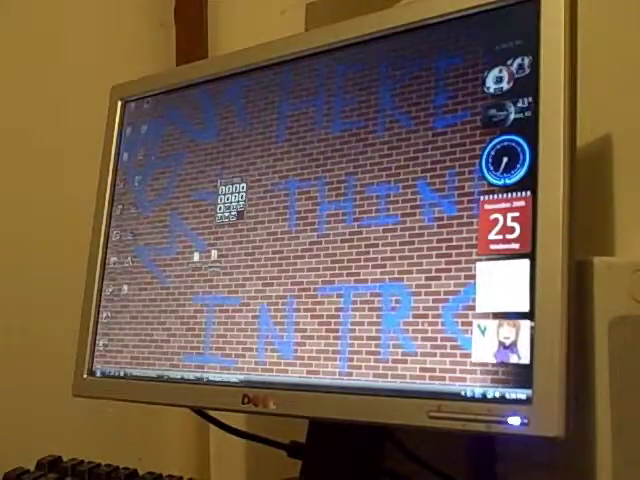